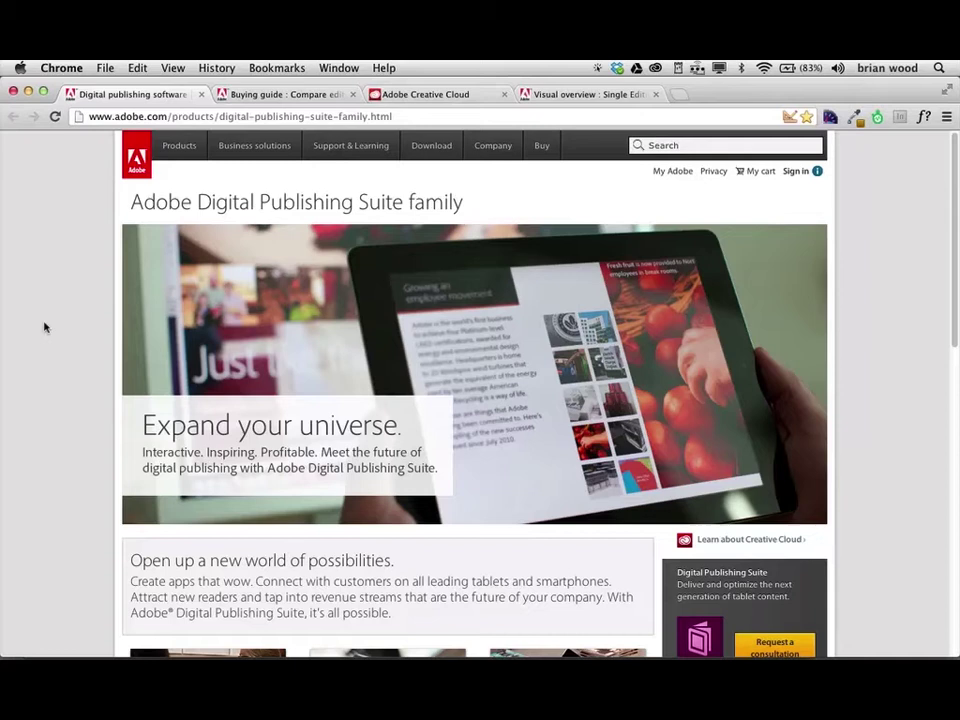
Scroll further down the current Adobe page, then switch to the iPad mirror application.
scroll(44, 327, "down", 2)
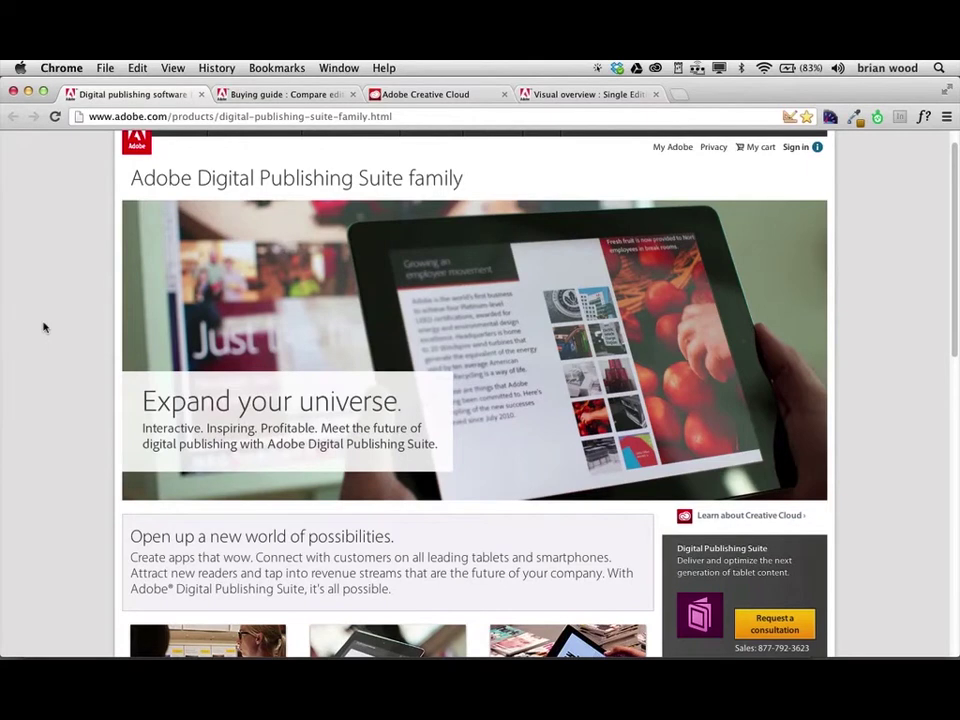
scroll(44, 327, "down", 1)
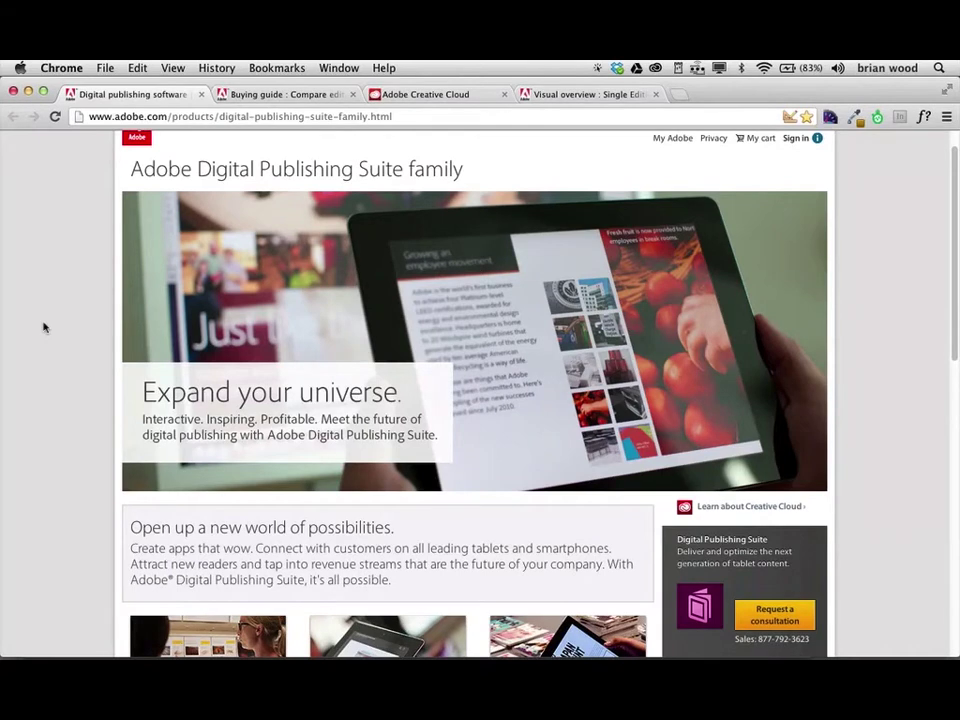
scroll(44, 327, "down", 2)
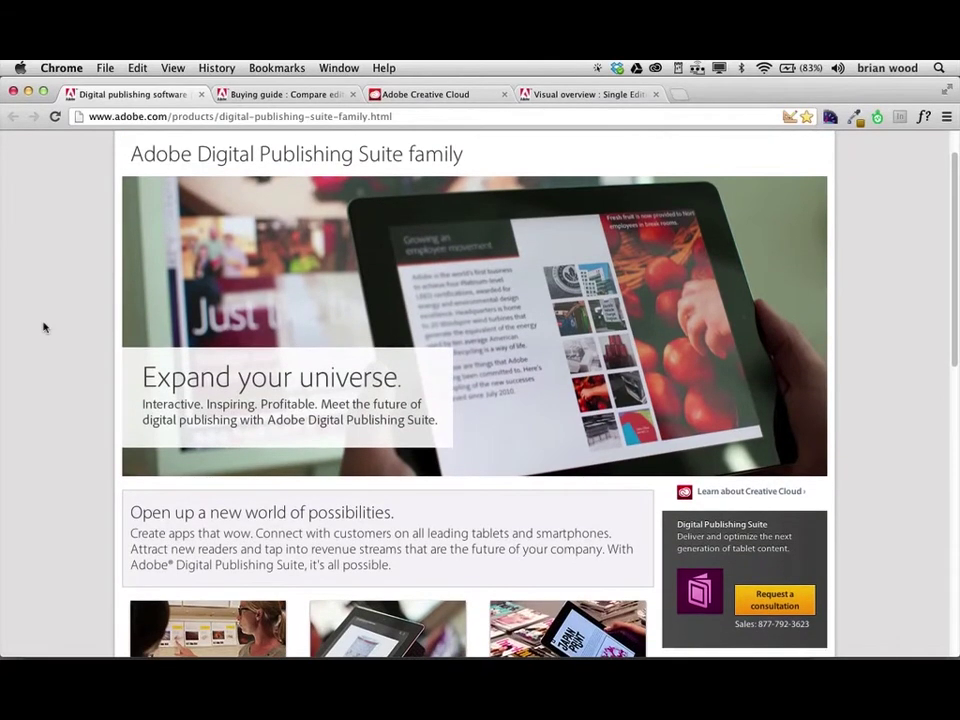
key("super+Tab")
key("super+Tab")
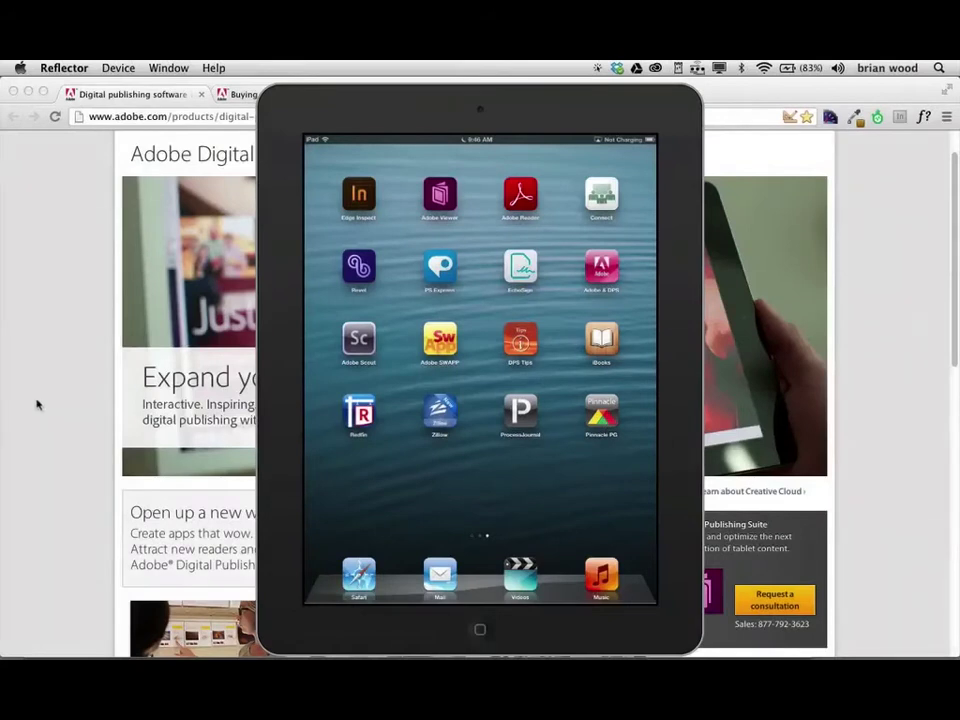
Back in Chrome, show the buying guide comparing the Single, Professional and Enterprise DPS editions.
left_click(37, 404)
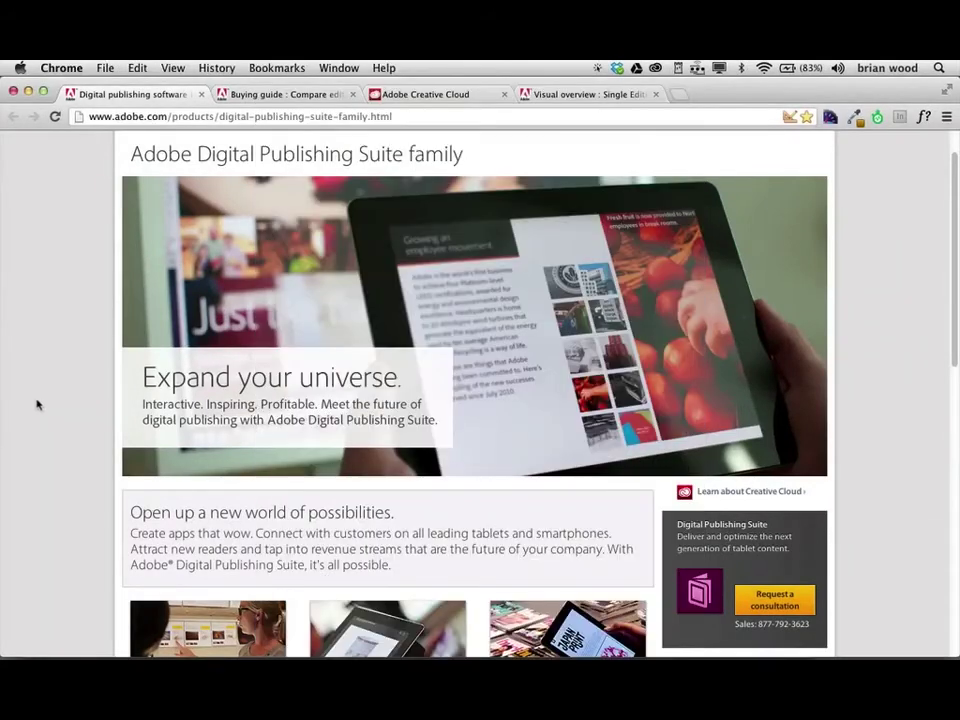
left_click(268, 93)
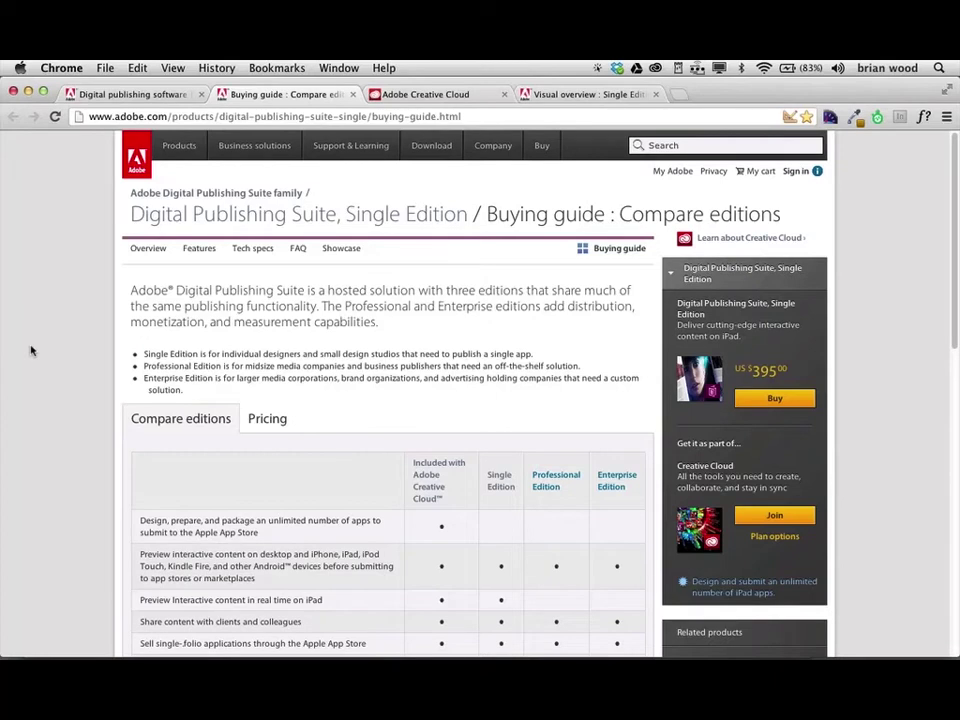
scroll(31, 350, "down", 5)
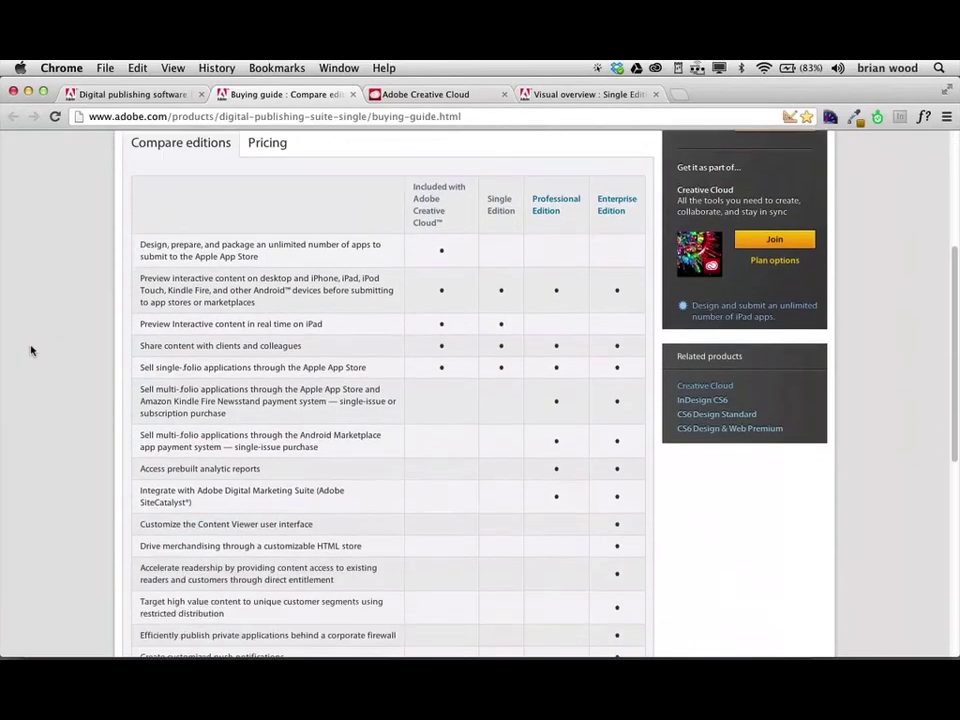
scroll(31, 350, "up", 1)
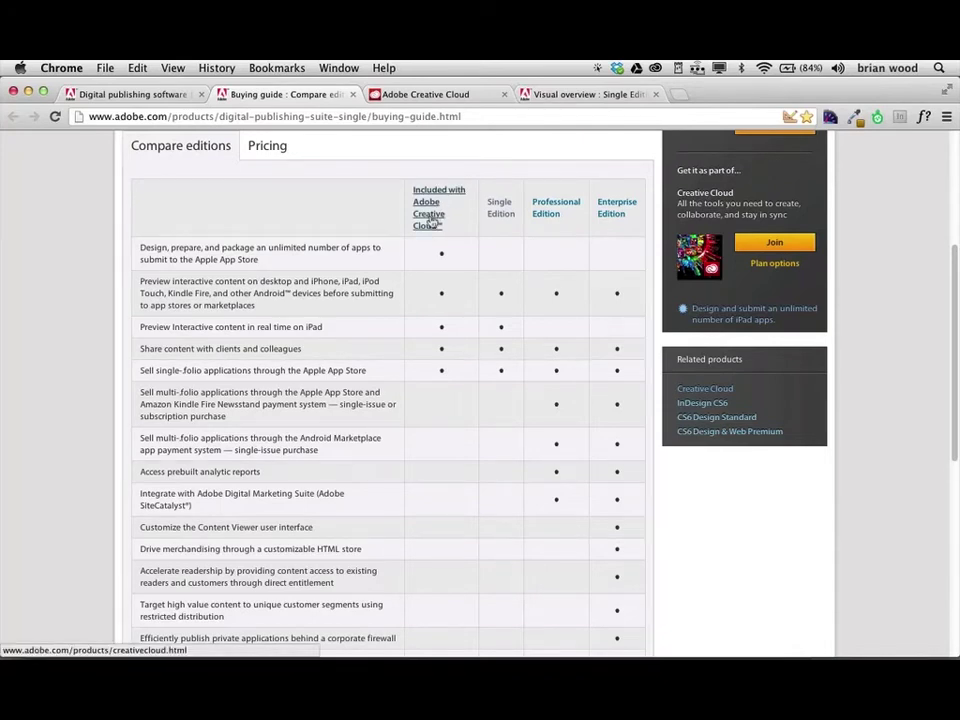
Open the Creative Cloud sign-in page and enter the Adobe ID e-mail address.
left_click(426, 96)
left_click(705, 381)
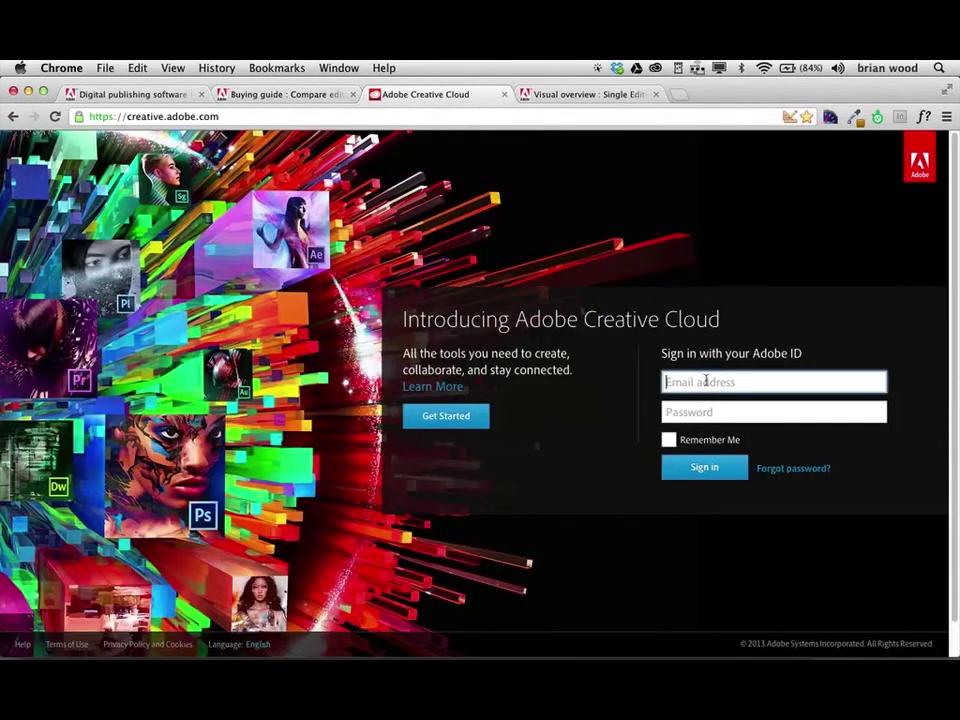
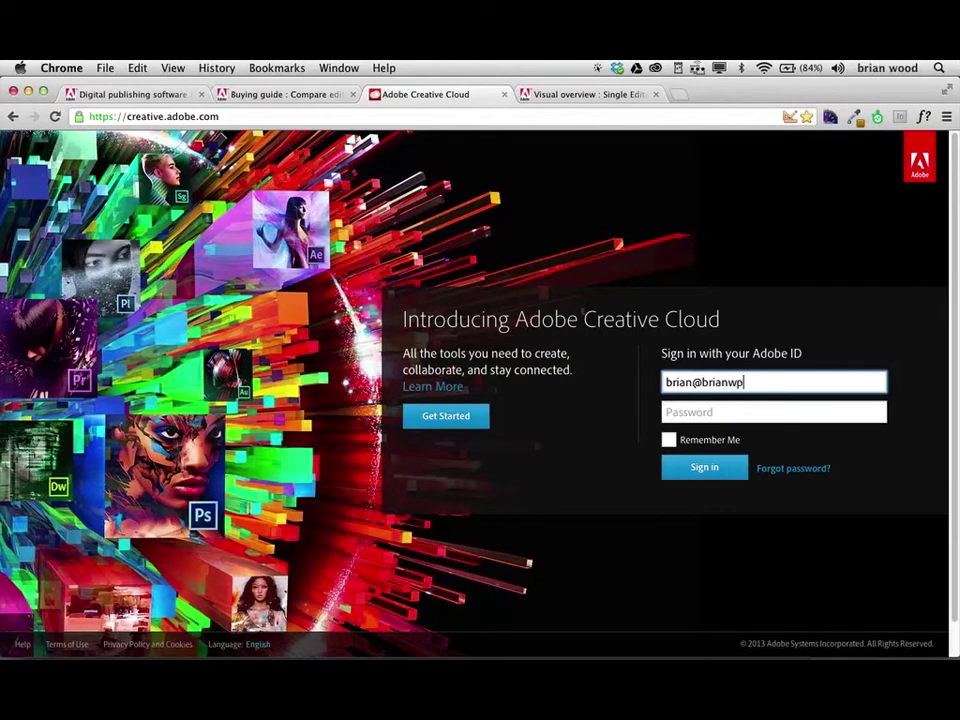
key("Tab")
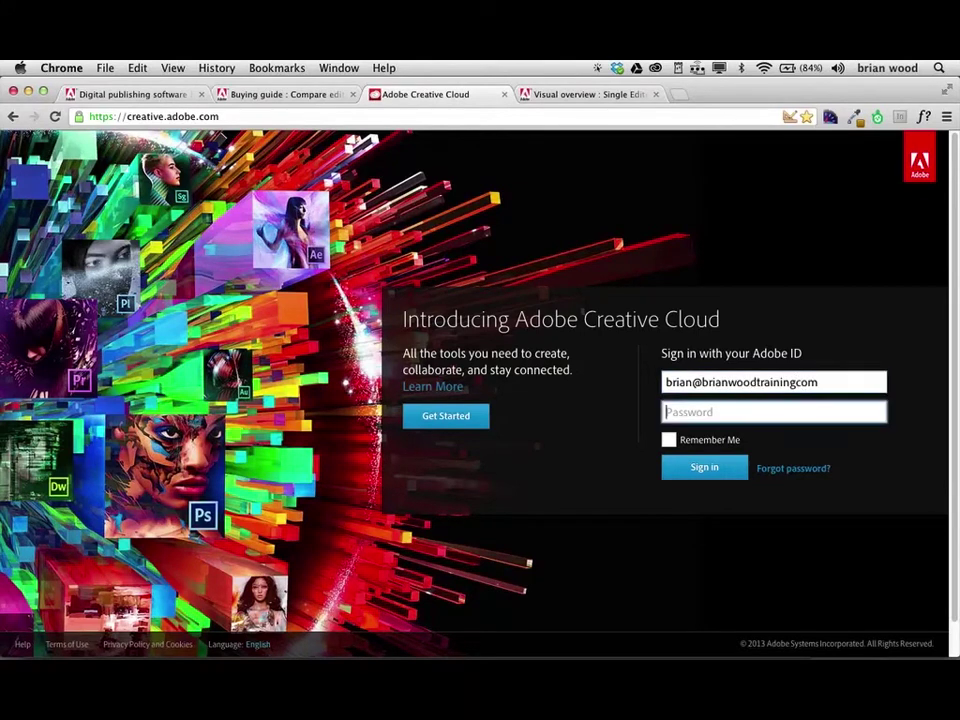
Correct the e-mail ending, enter the account password and sign in.
left_click(822, 382)
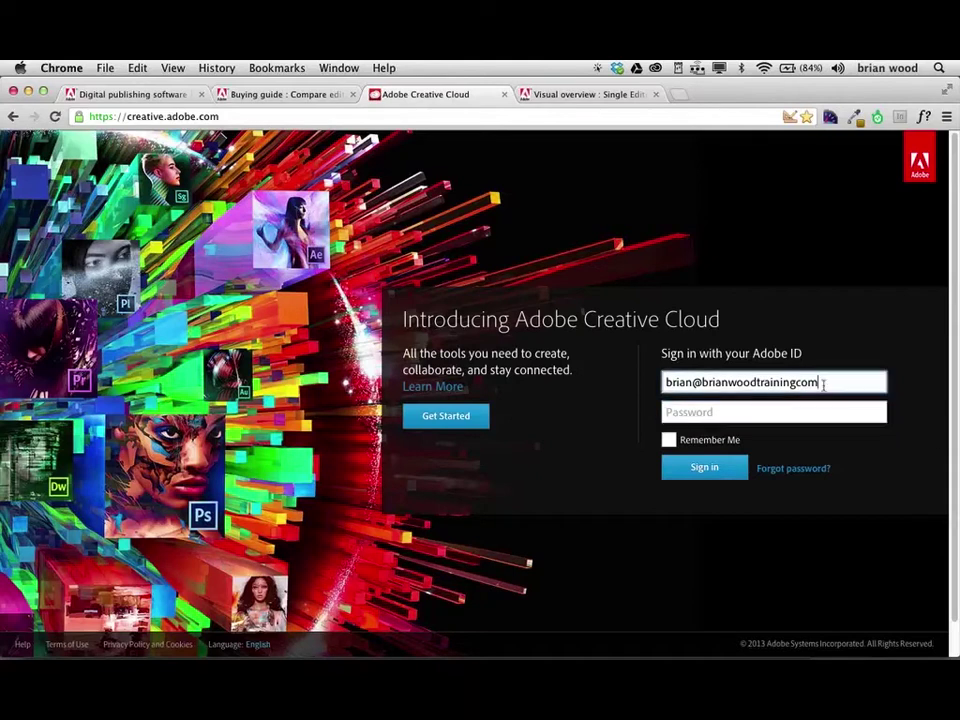
key("BackSpace")
key("BackSpace")
key("BackSpace")
type(".com")
key("Tab")
type("••••••")
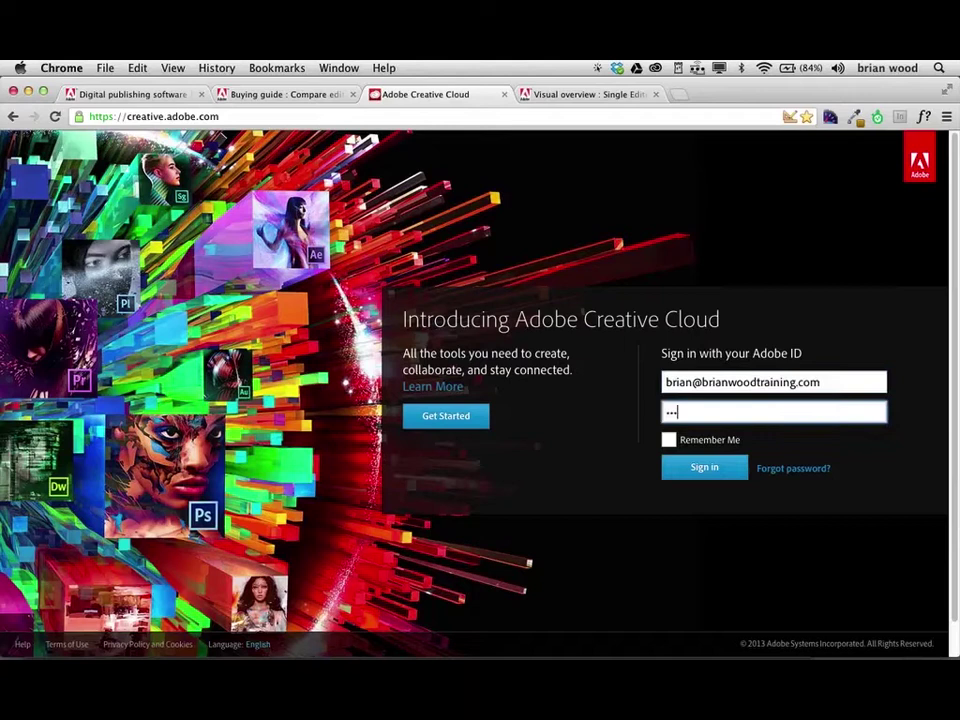
type("••••")
key("Return")
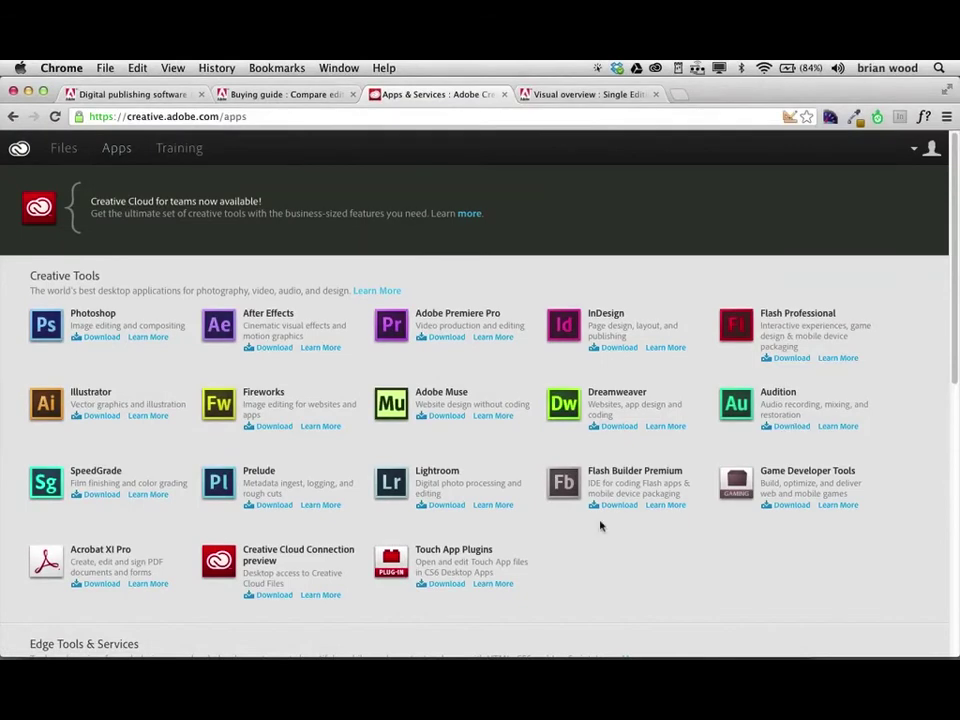
scroll(599, 531, "down", 4)
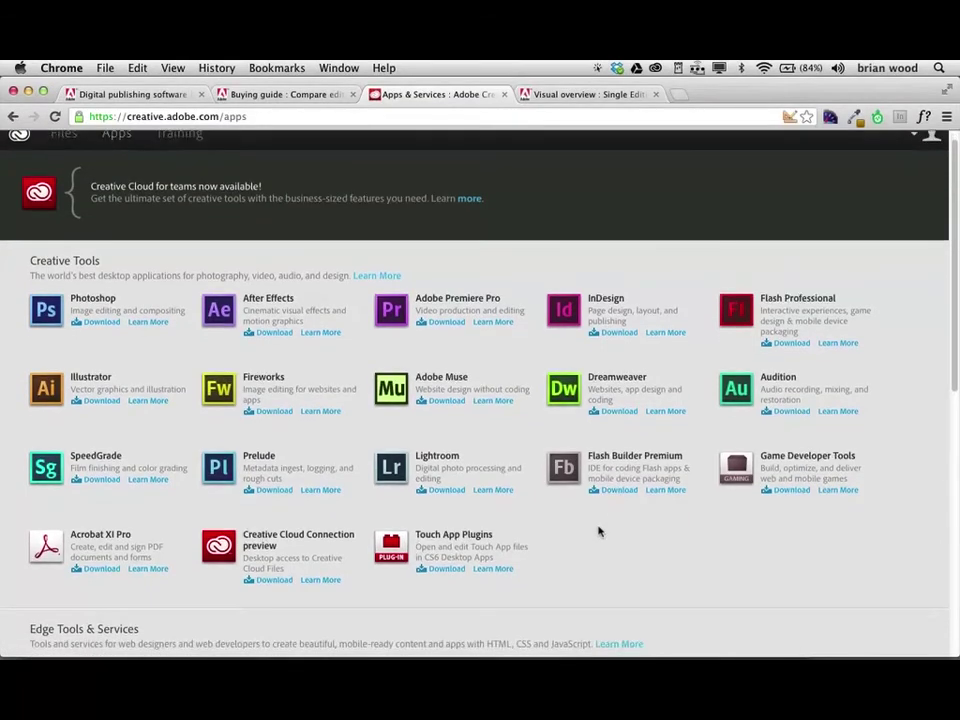
scroll(599, 531, "down", 6)
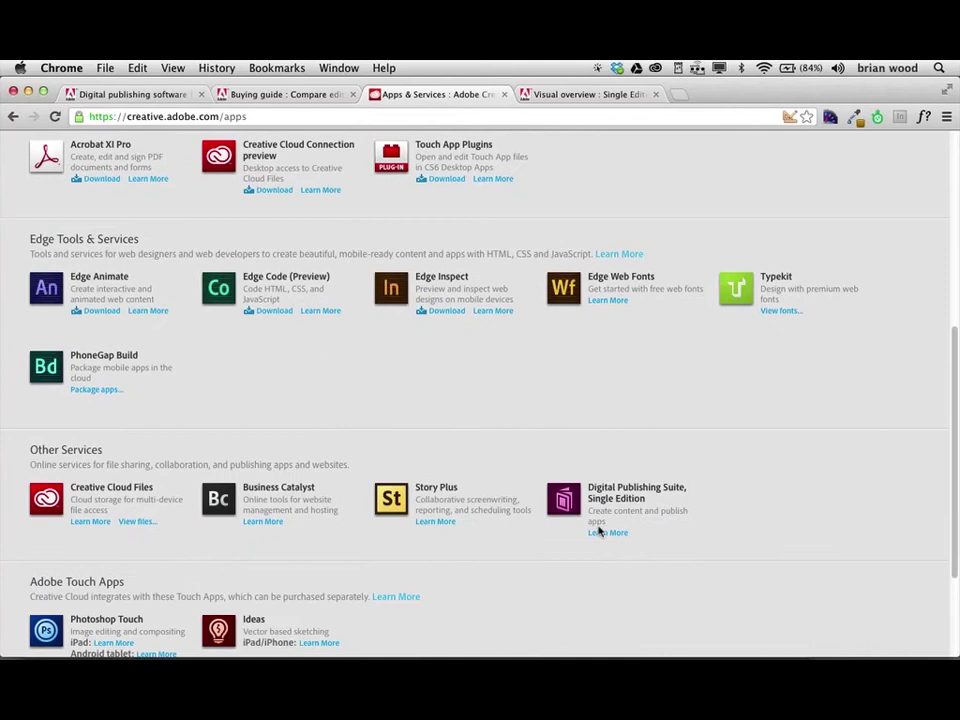
scroll(600, 531, "down", 3)
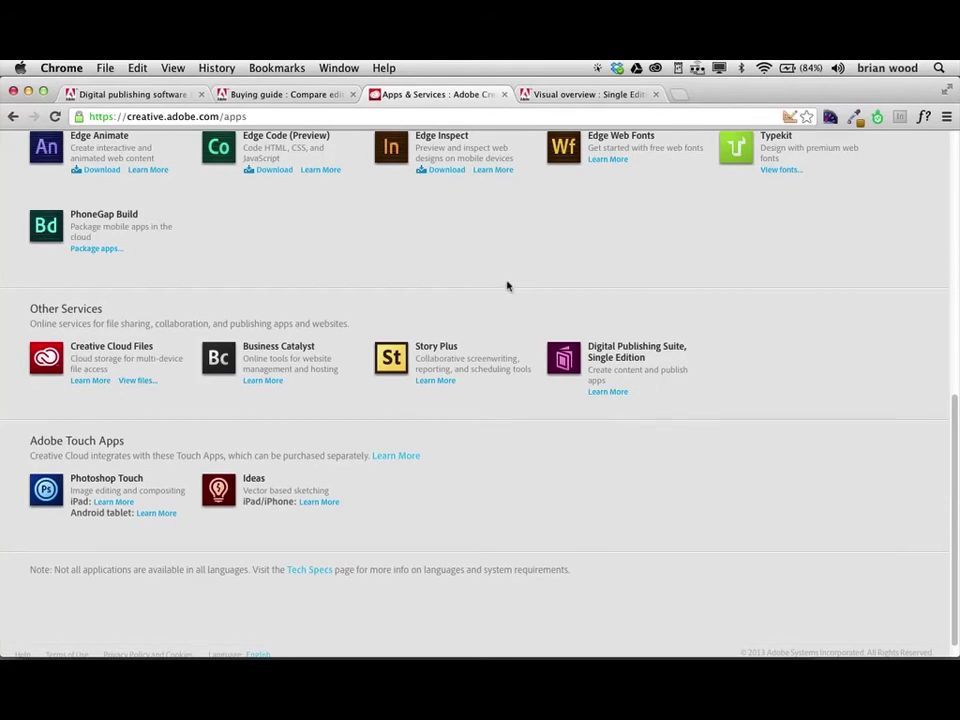
scroll(508, 285, "up", 5)
scroll(508, 285, "up", 5)
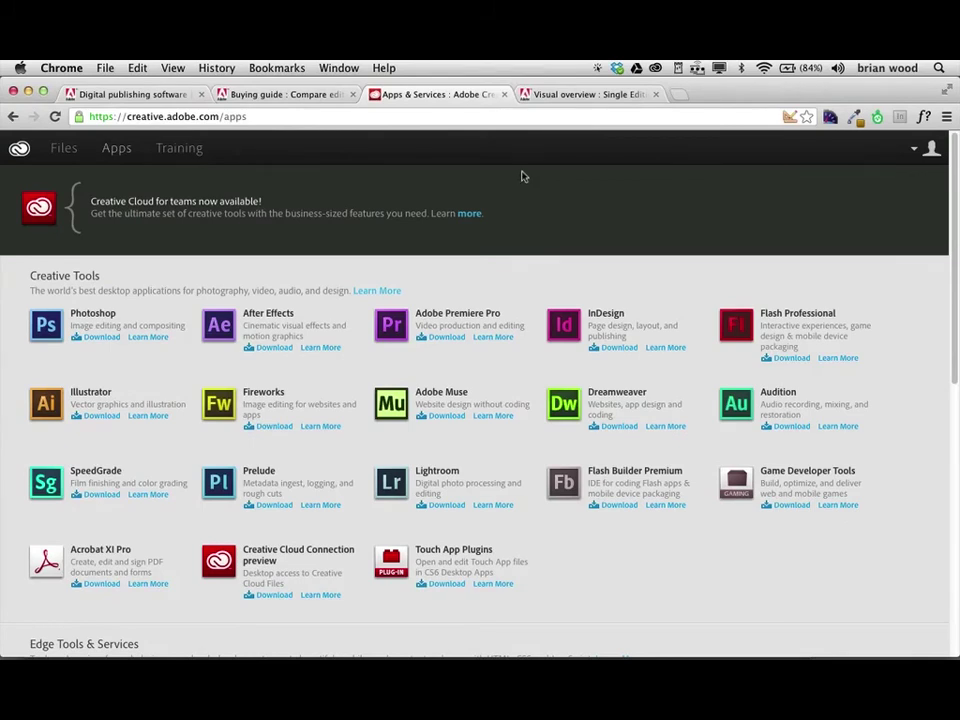
Open the 'Visual overview : Single Edition' page and scroll to its publishing diagrams.
left_click(564, 96)
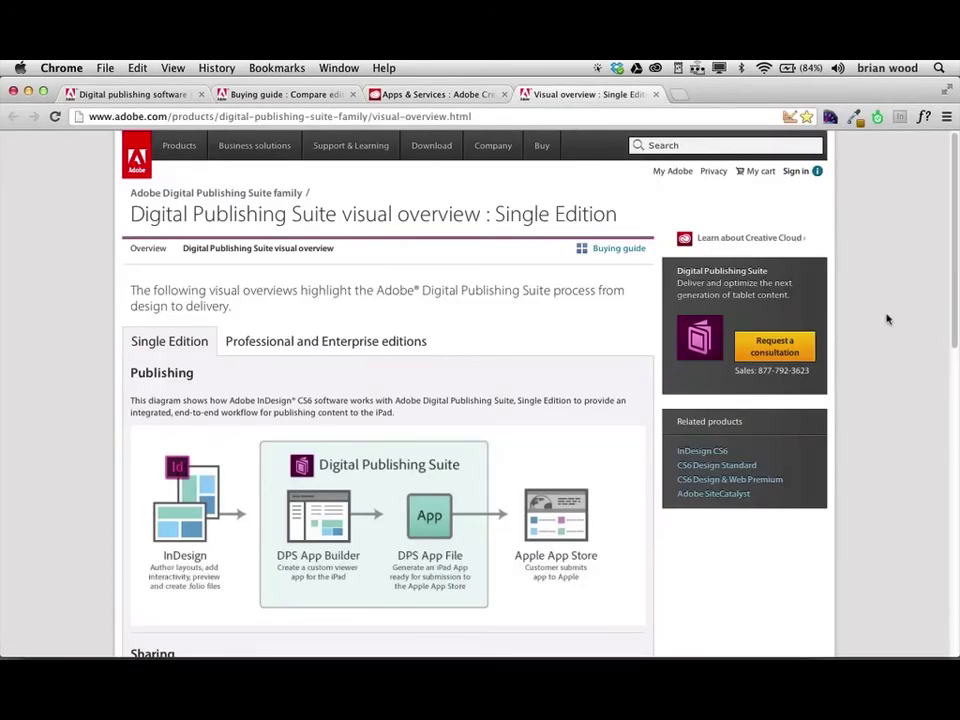
scroll(872, 350, "down", 5)
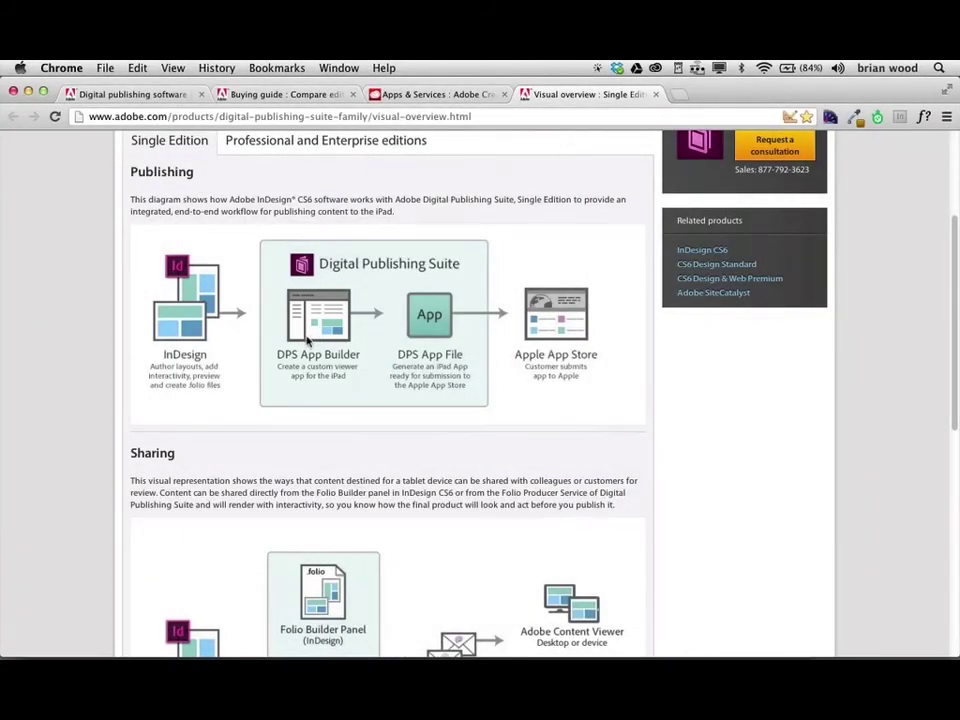
Review the InDesign-to-App-Store workflow and Sharing diagrams, then switch toward InDesign.
mouse_move(585, 645)
scroll(87, 382, "down", 2)
scroll(87, 382, "down", 5)
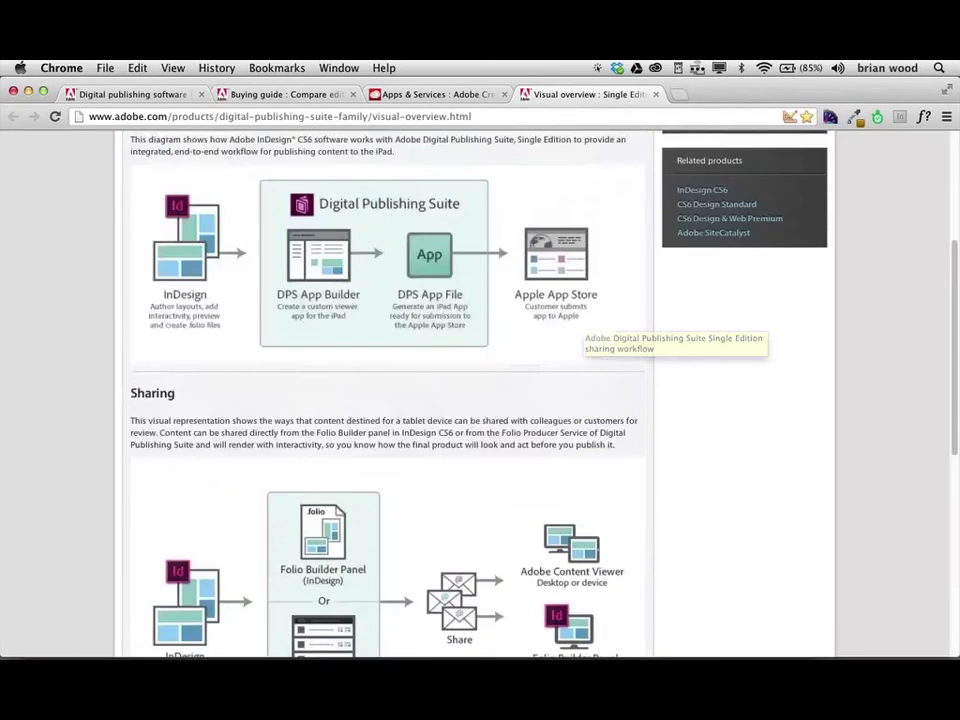
scroll(96, 364, "up", 3)
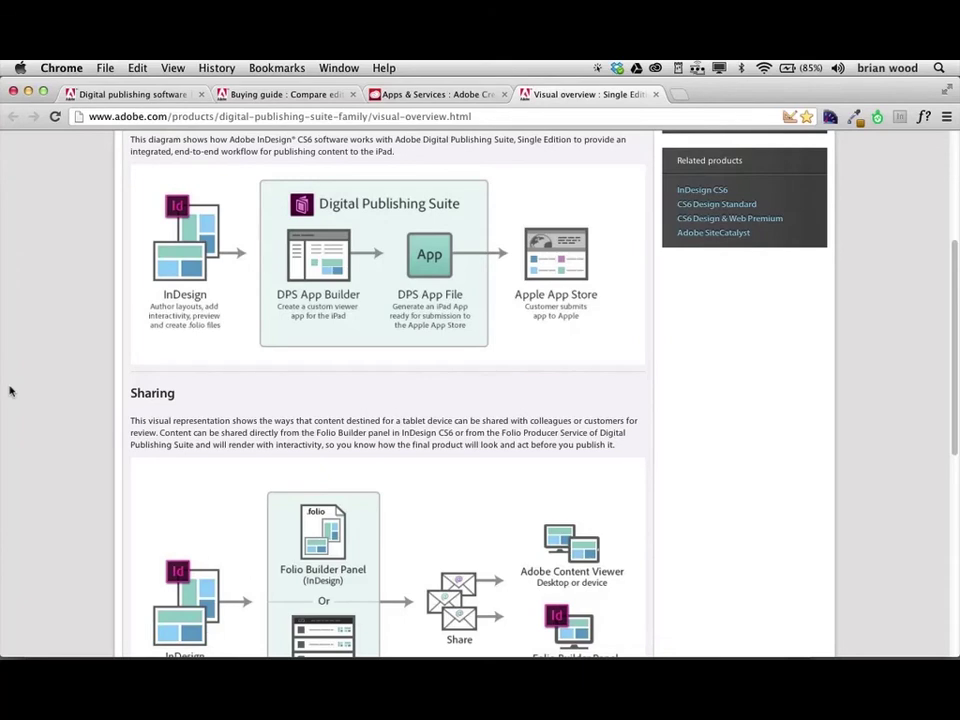
key("super+Tab")
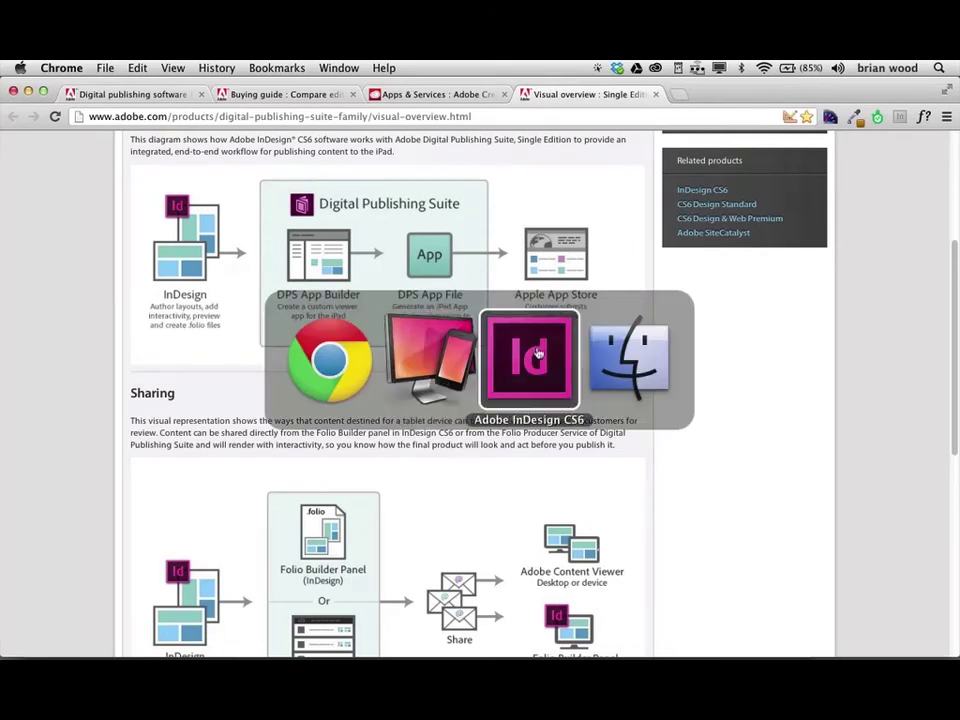
Bring main.indd forward and switch InDesign to the Digital Publishing workspace.
left_click(537, 352)
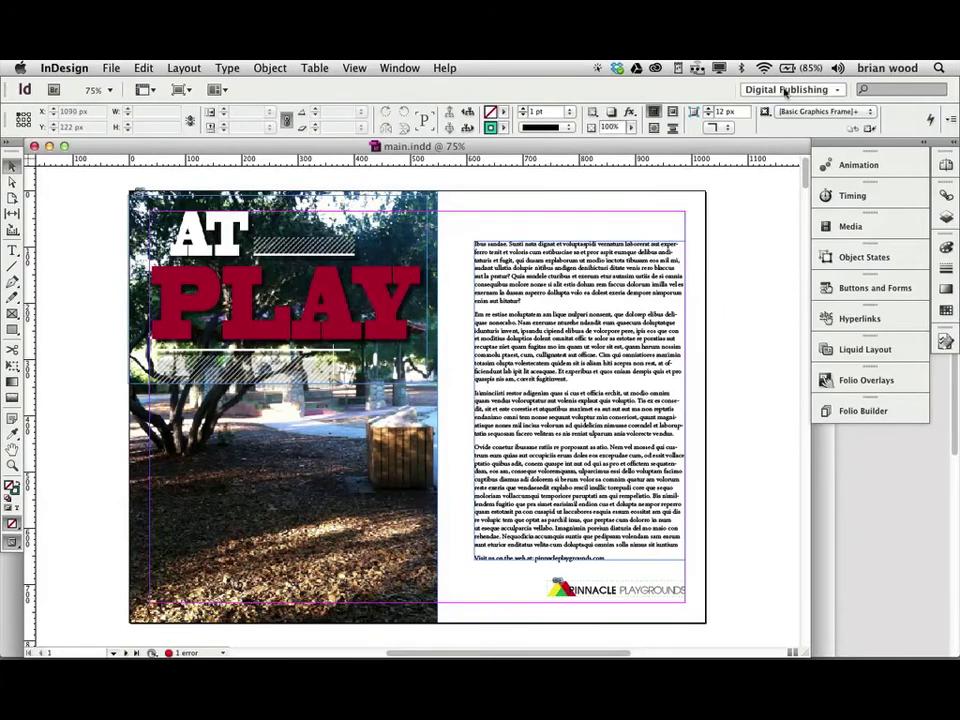
left_click(788, 89)
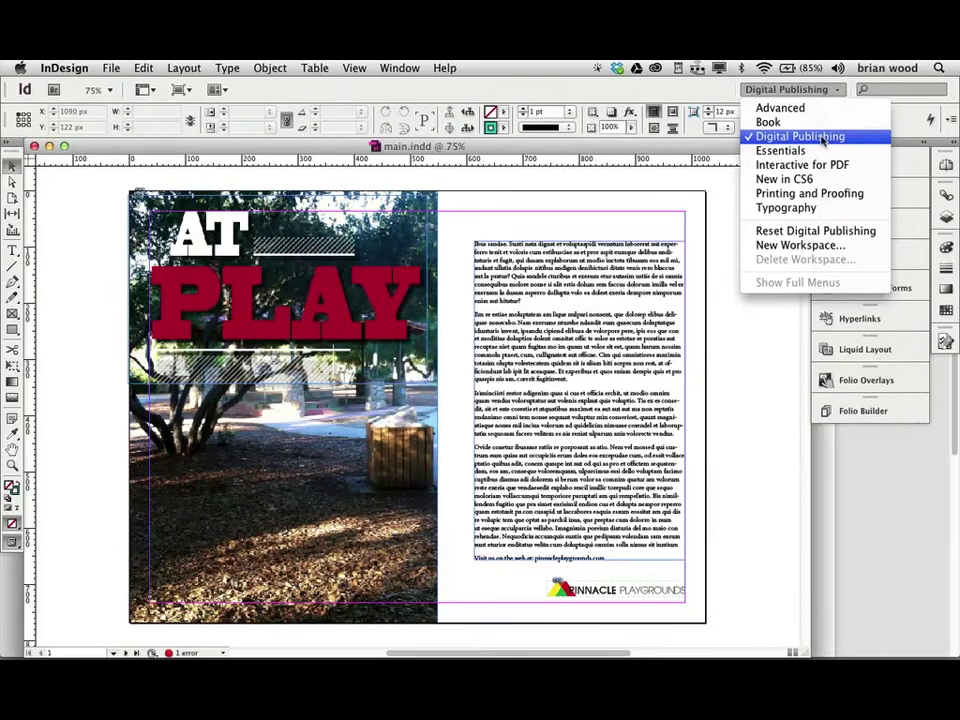
left_click(822, 138)
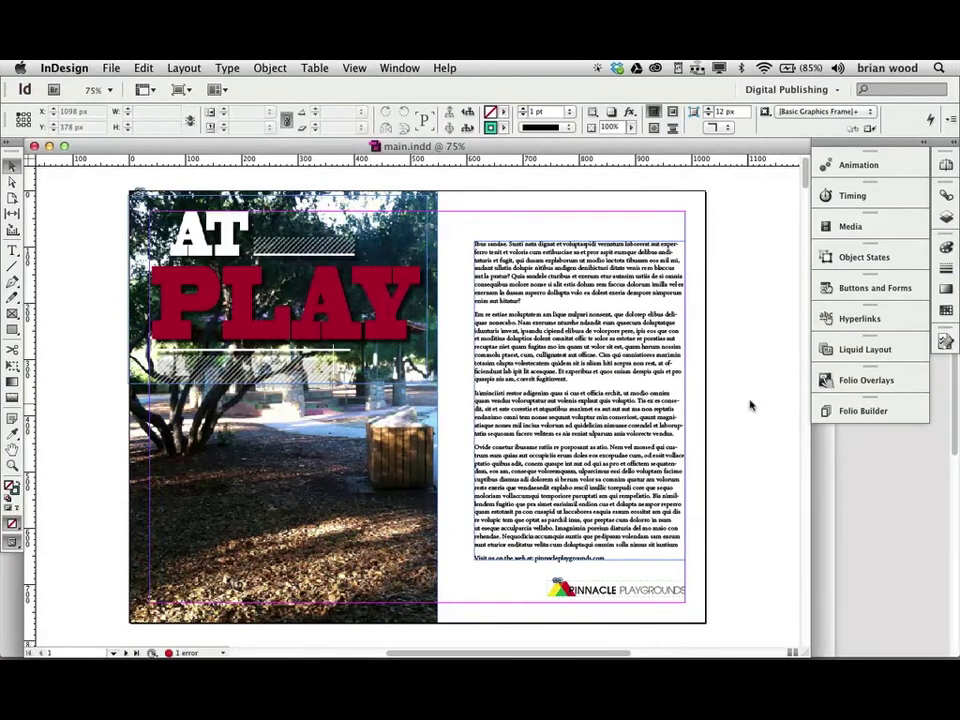
In Folio Overlays, view the playground photo's Cross Fade 0.5 secs slideshow on Our Projects.
left_click(862, 384)
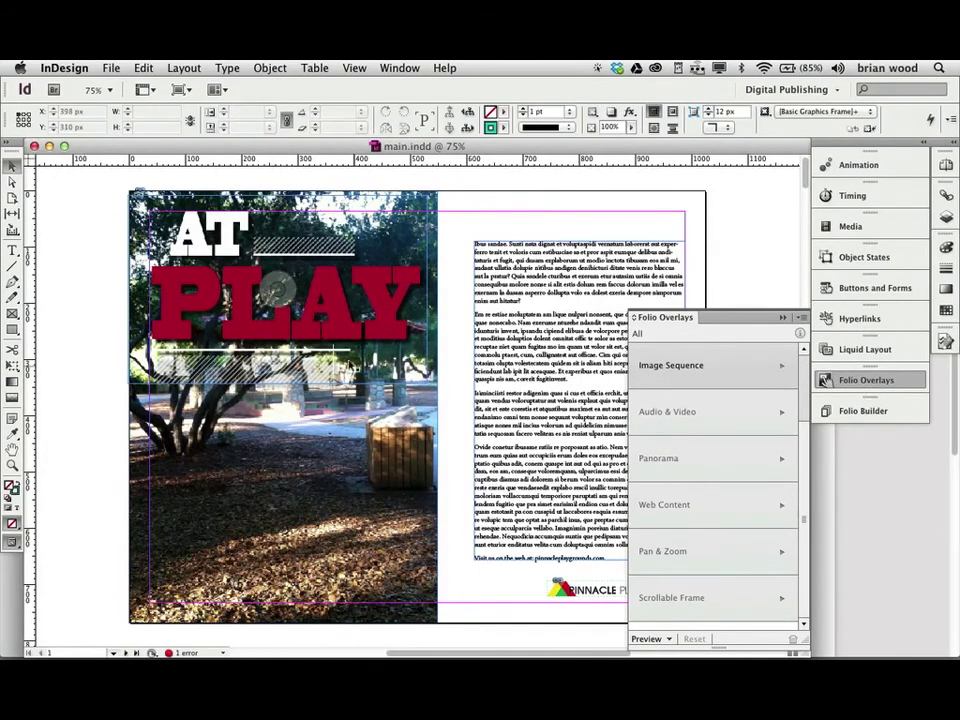
left_click(328, 334)
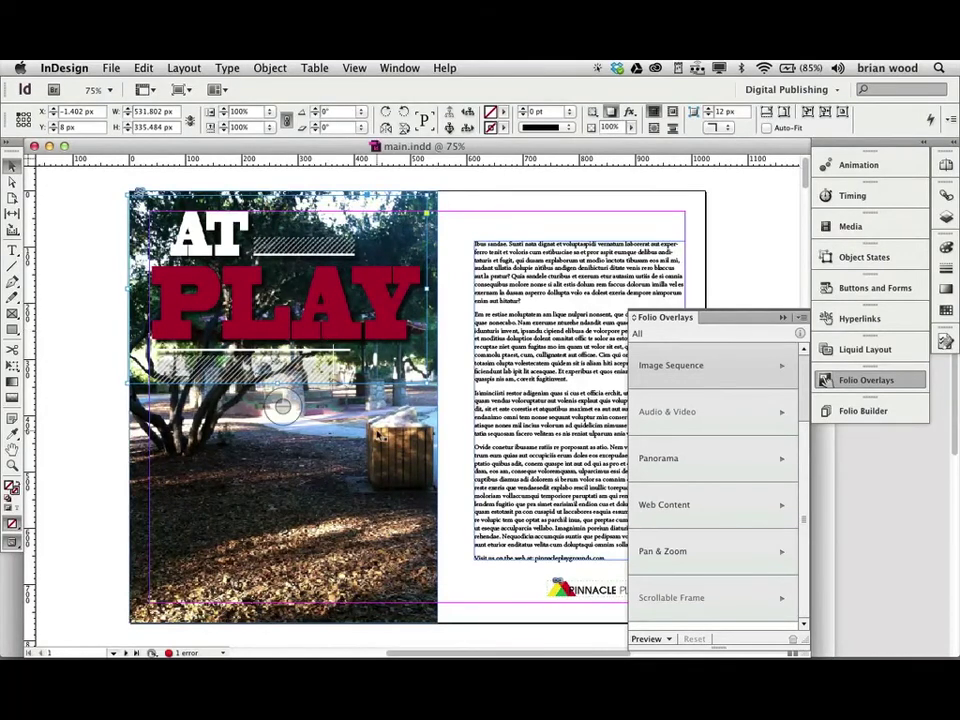
scroll(378, 435, "down", 10)
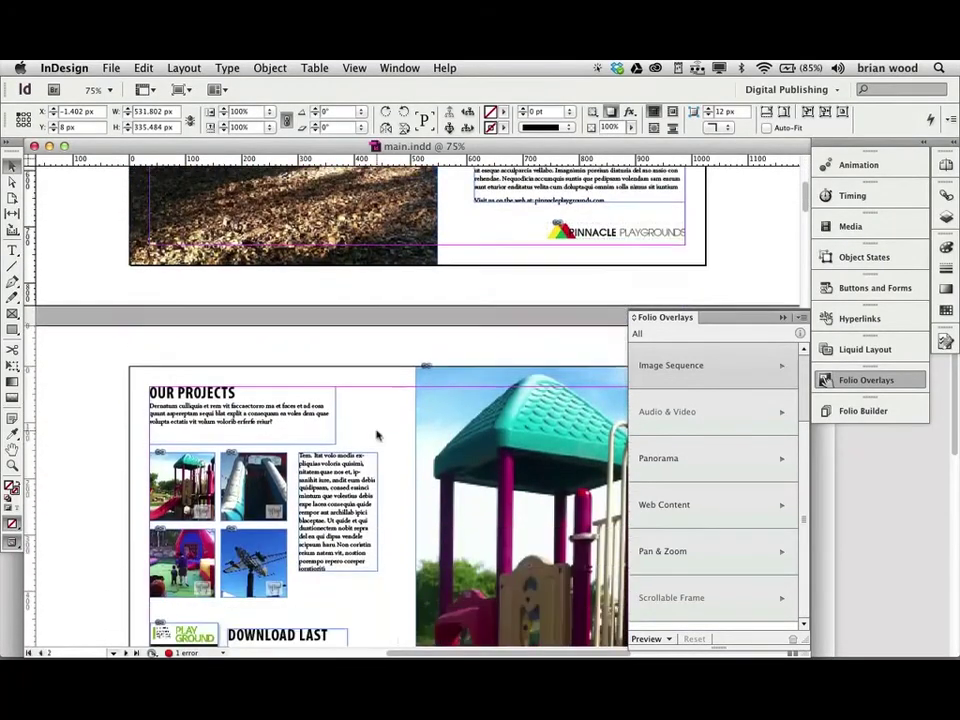
left_click(480, 305)
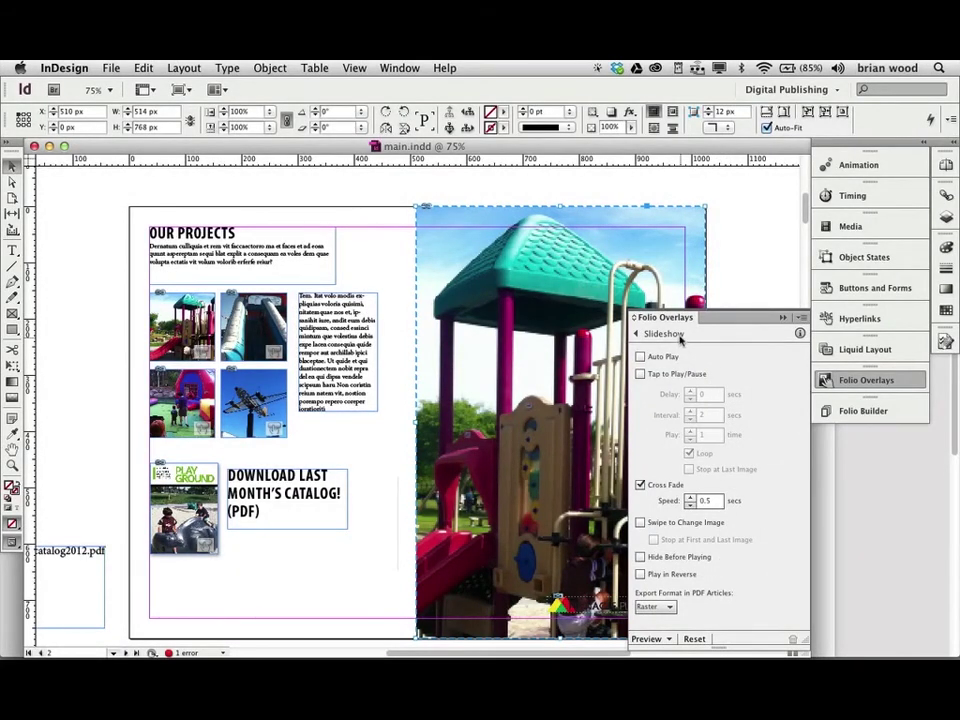
In Folio Builder, open the Pinnacle folio (1024 x 768) down to its Cover article's layouts.
left_click(848, 411)
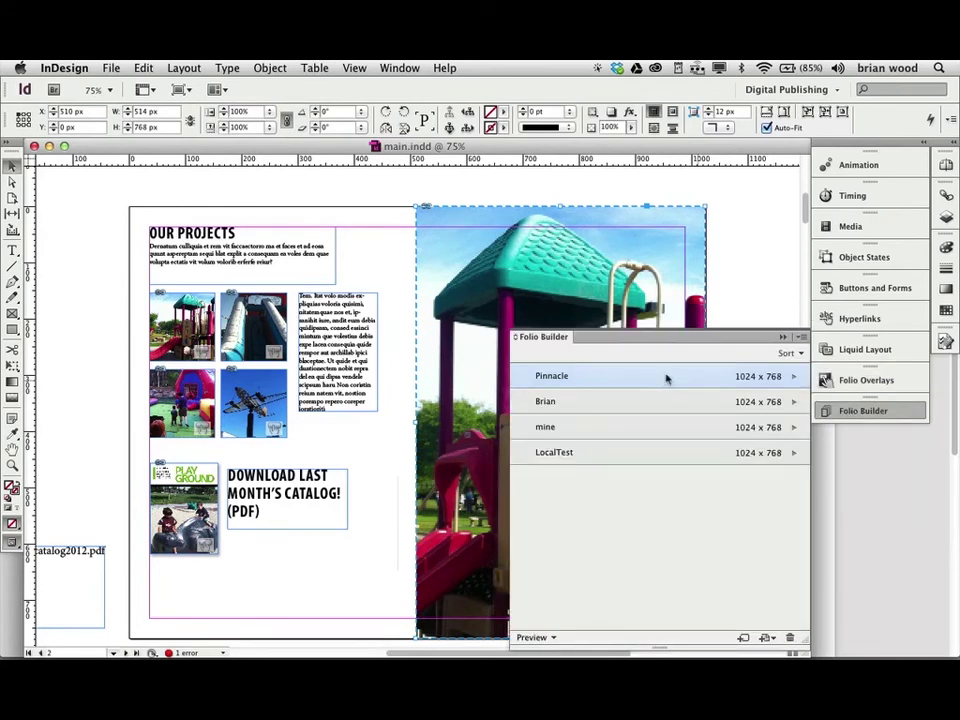
mouse_move(545, 380)
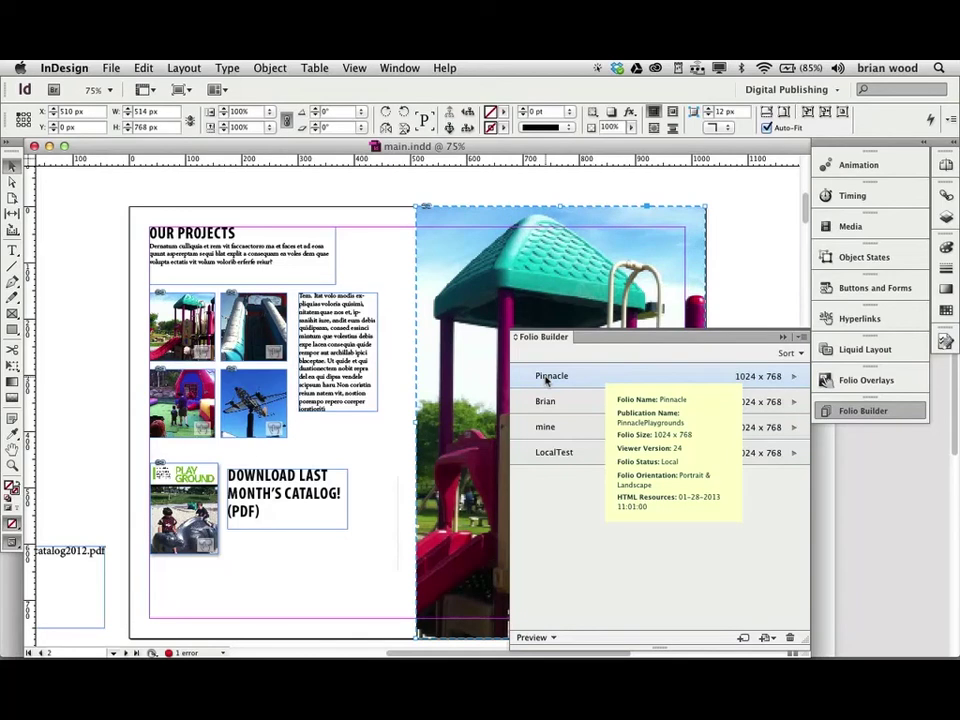
left_click(546, 378)
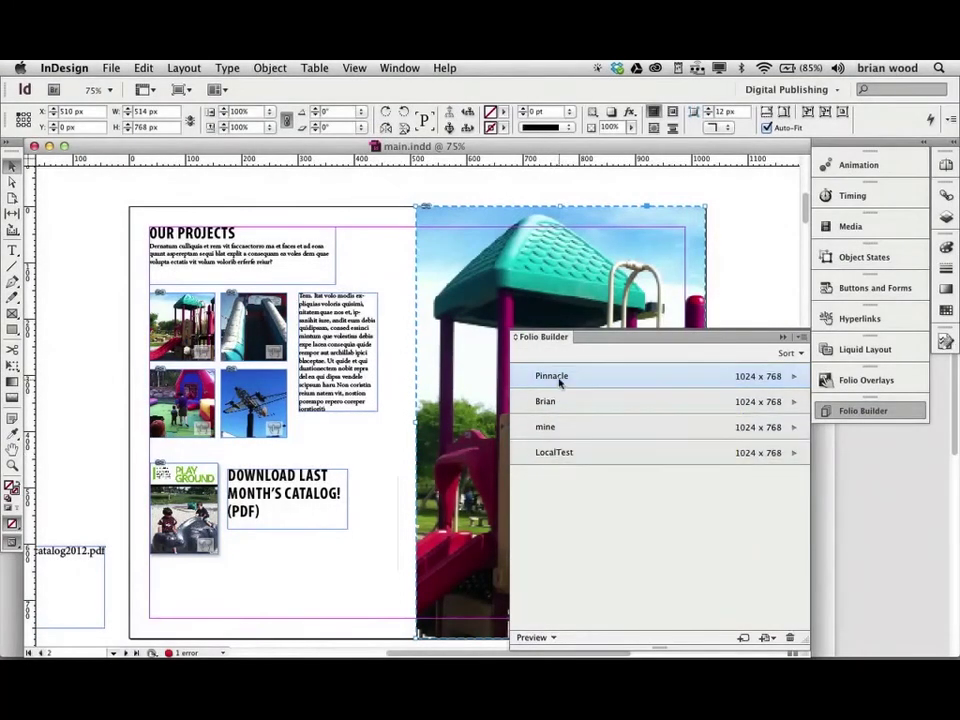
double_click(559, 377)
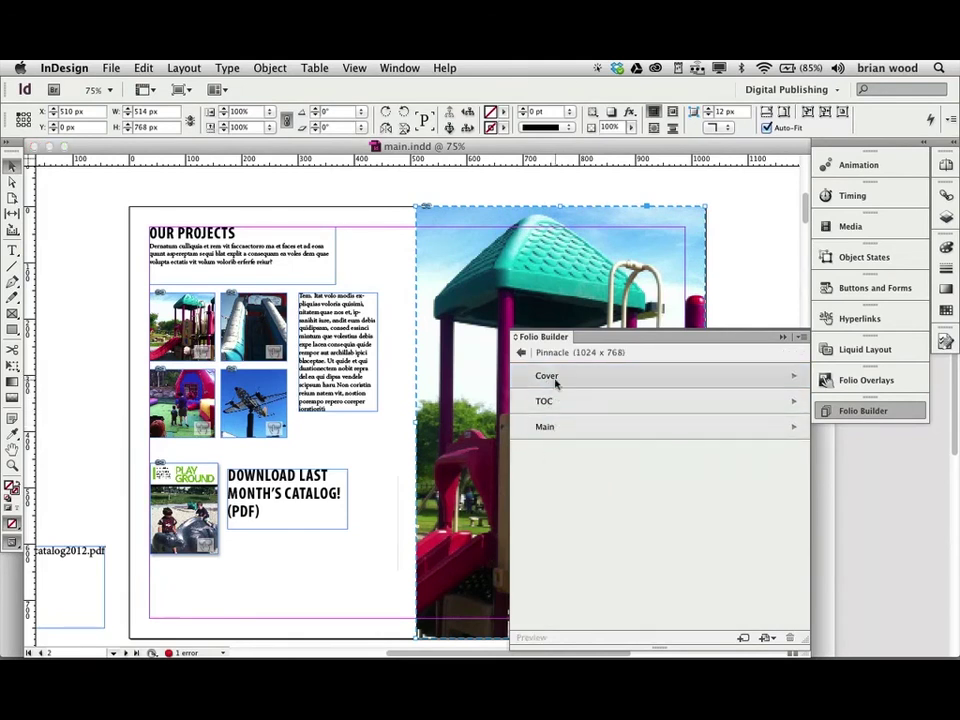
mouse_move(556, 383)
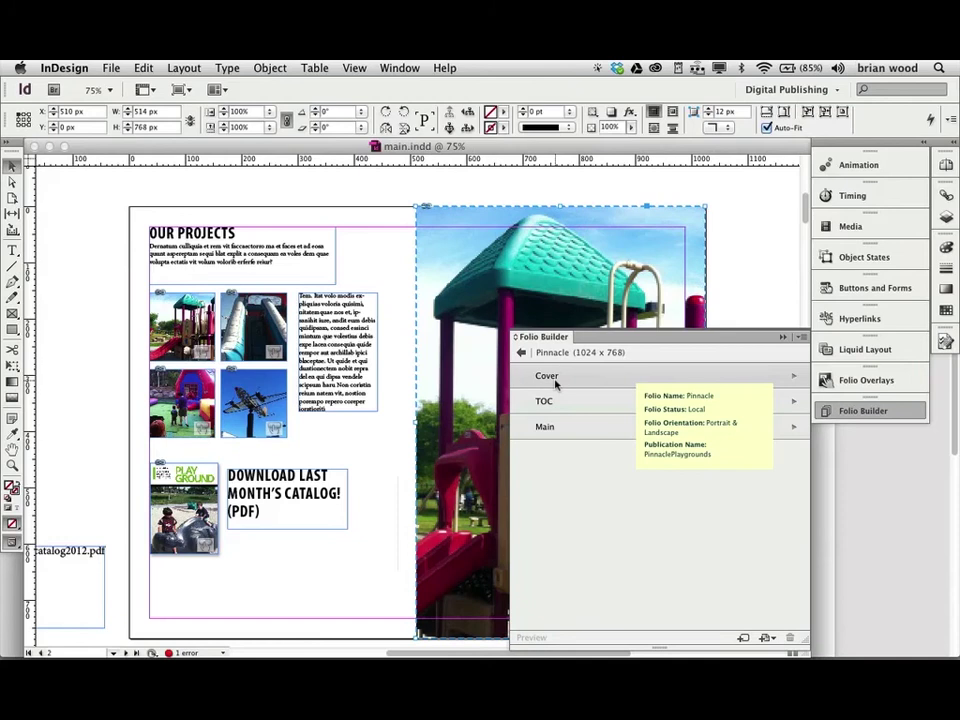
double_click(556, 384)
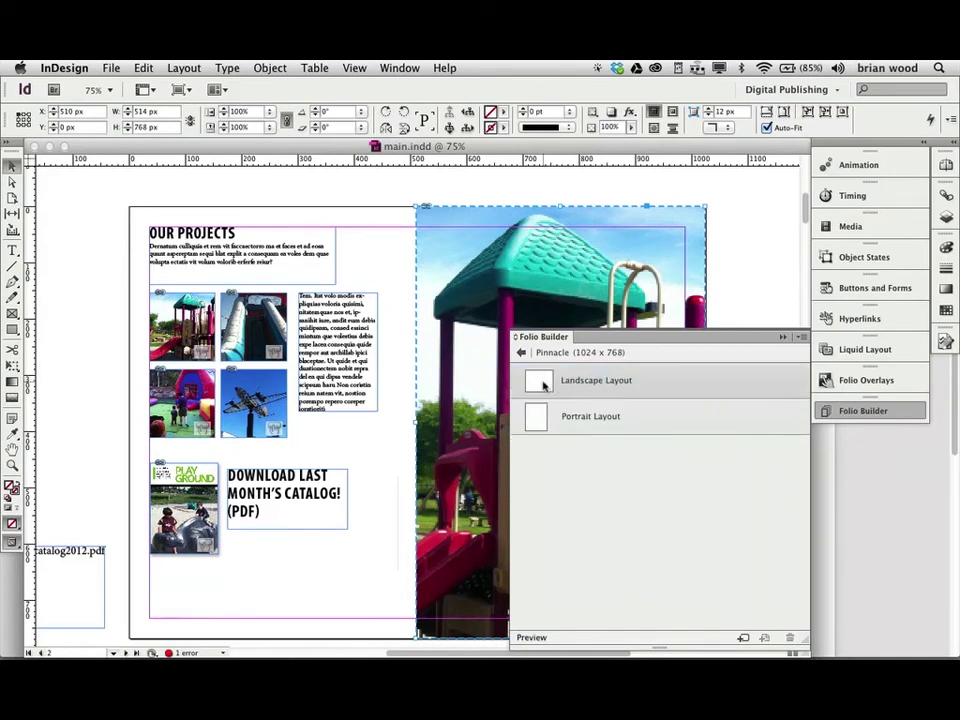
Open the Cover landscape layout at 50% zoom, return Folio Builder to articles, switch to Reflector.
double_click(543, 385)
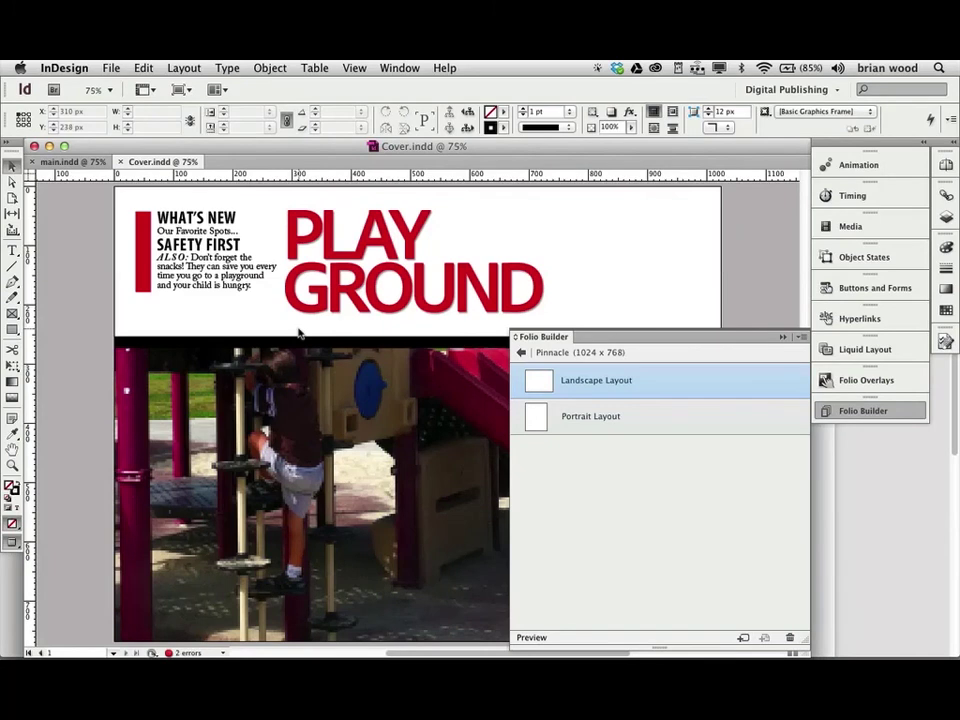
key("super+minus")
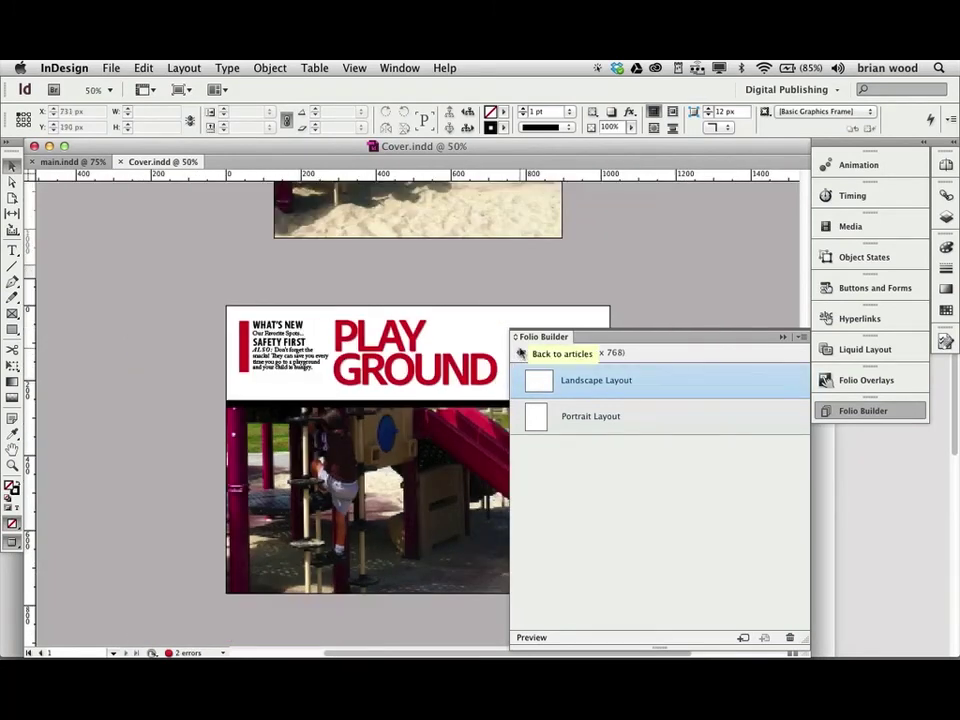
left_click(521, 353)
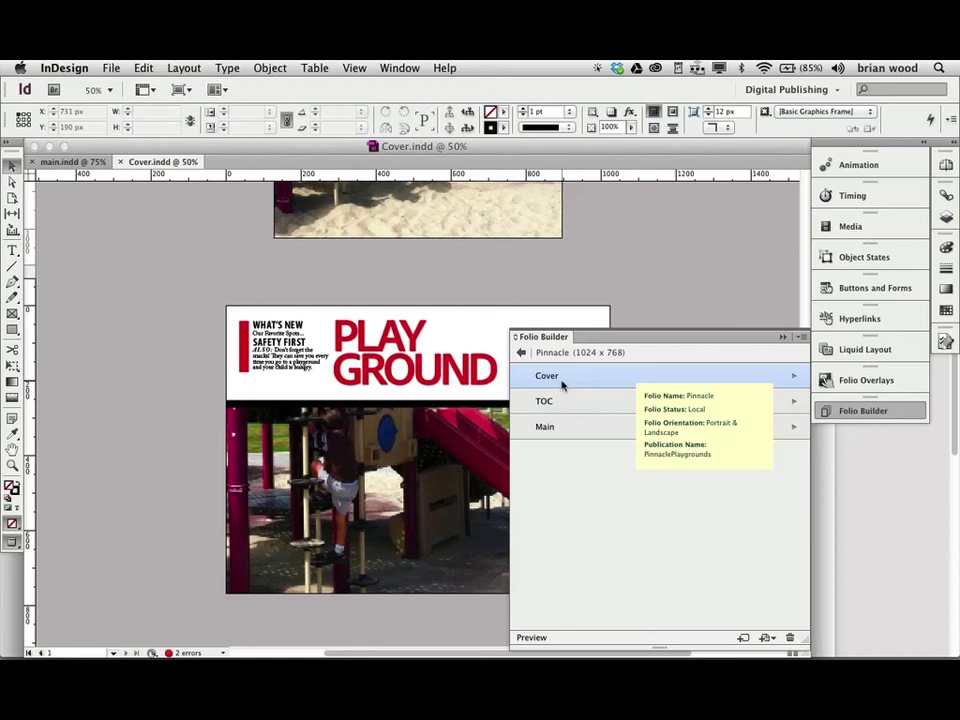
key("super+Tab")
key("super+Tab")
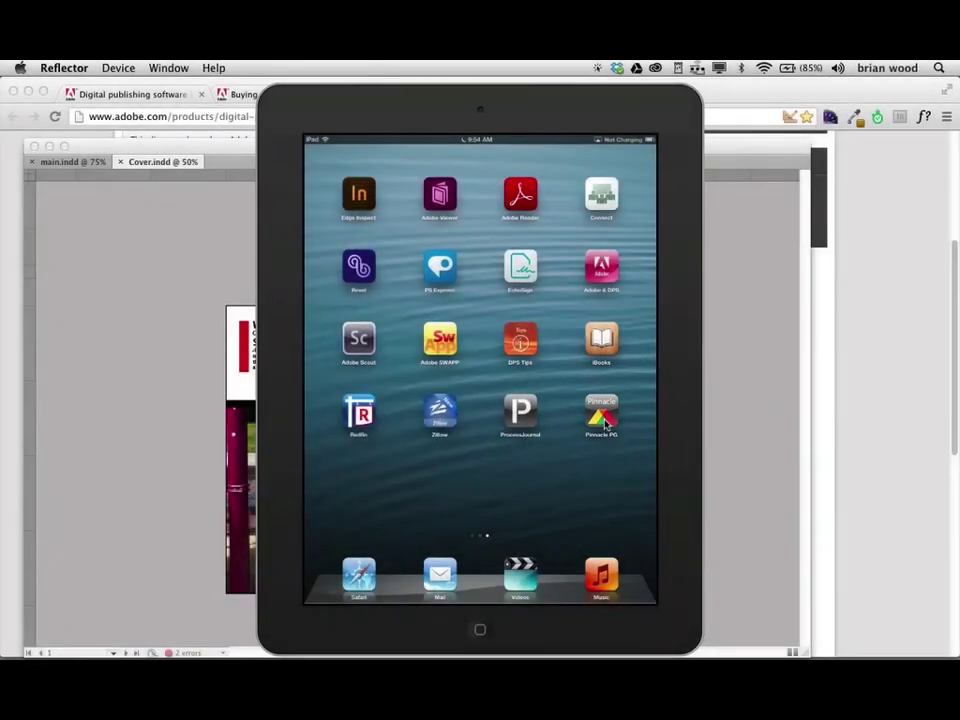
Launch and browse the Pinnacle PG app on the mirrored iPad, then return to Cover.indd.
left_click(604, 425)
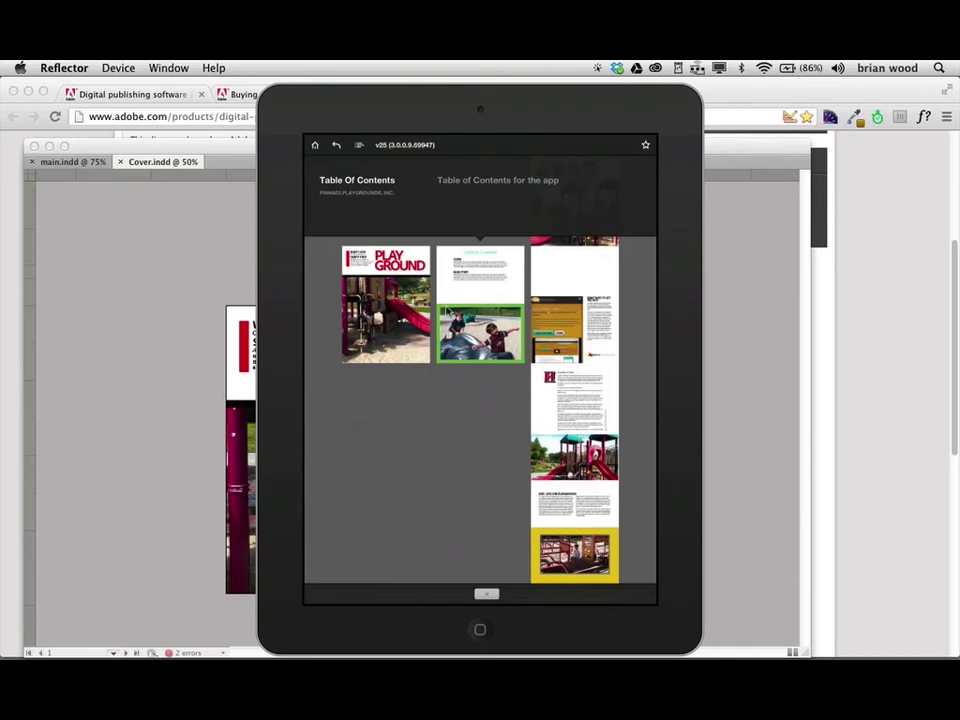
left_click(106, 326)
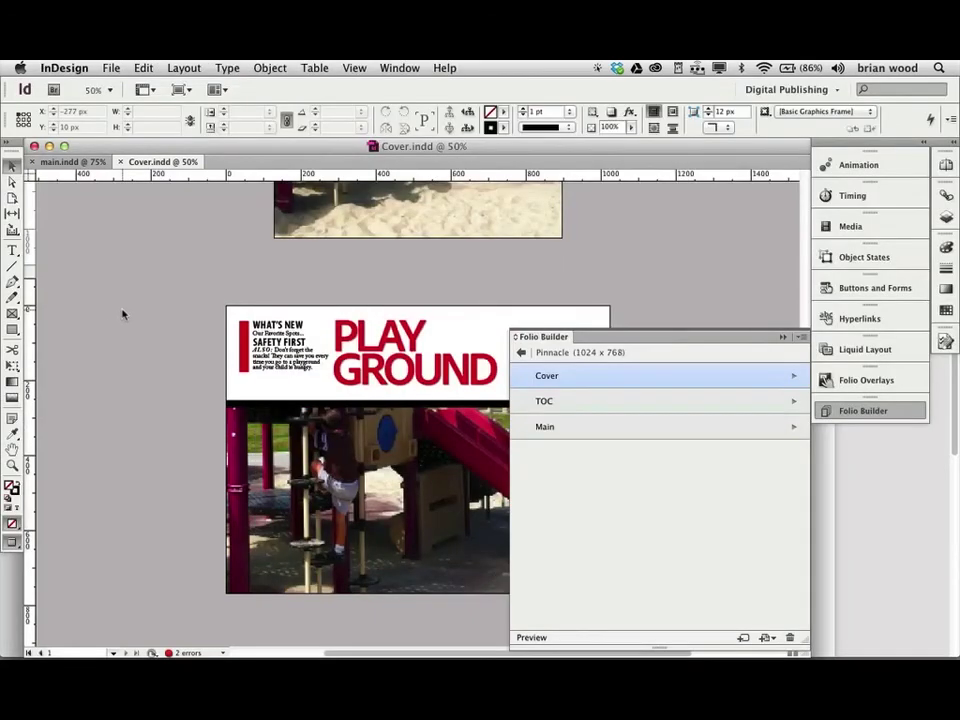